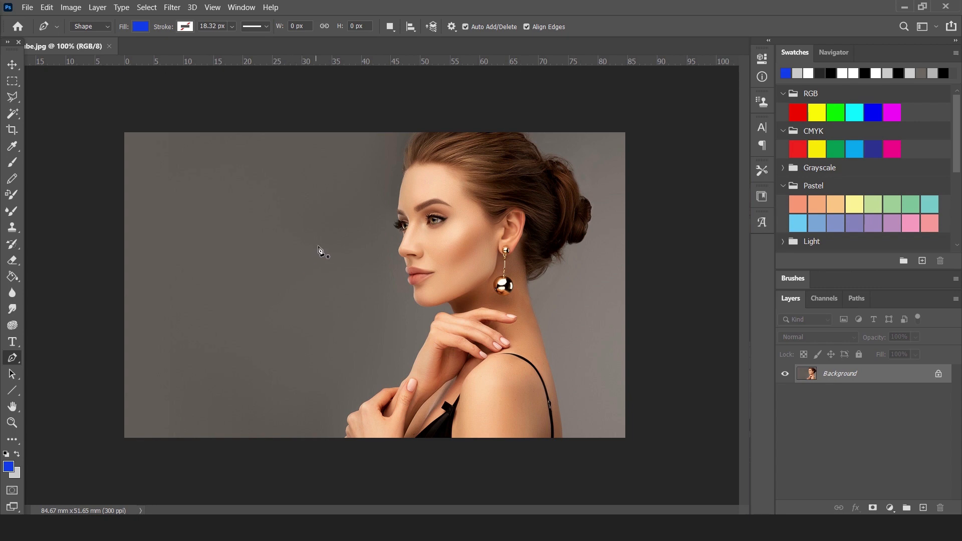
- Try to trace the woman's hairline and forehead point by point with the Pen tool in Shape mode
{"action": "key", "text": "w"}
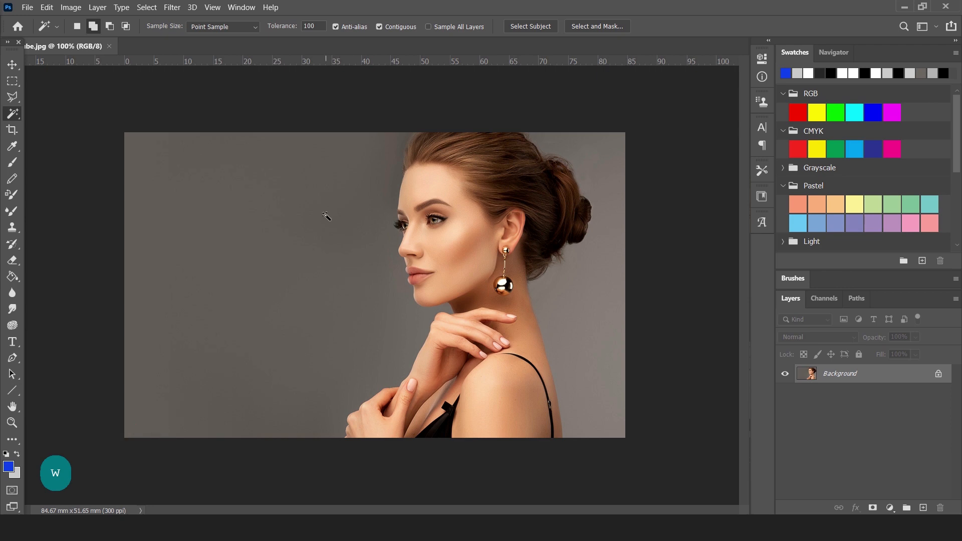
{"action": "key", "text": "ctrl+z"}
{"action": "key", "text": "p"}
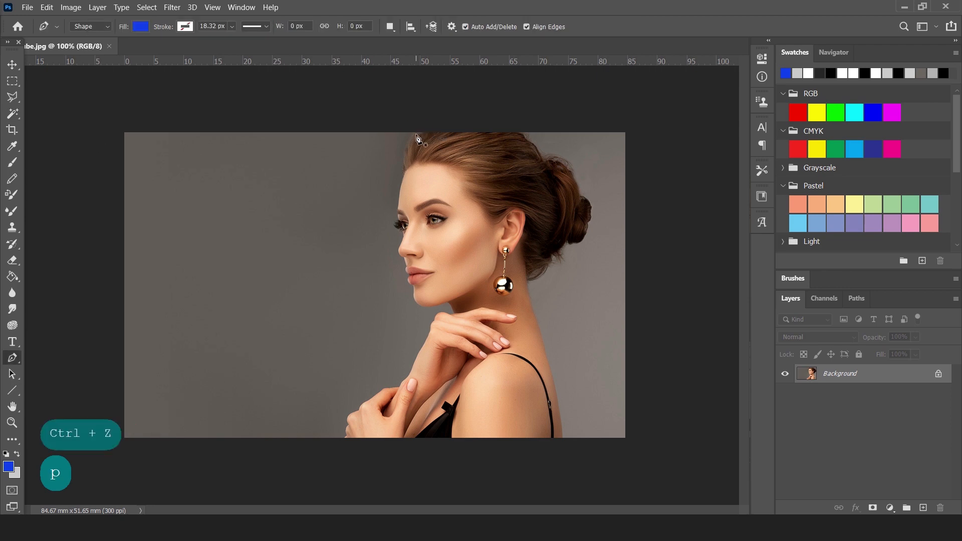
{"action": "left_click", "coordinate": [415, 134]}
{"action": "left_click", "coordinate": [410, 141]}
{"action": "left_click", "coordinate": [406, 151]}
{"action": "left_click", "coordinate": [404, 173]}
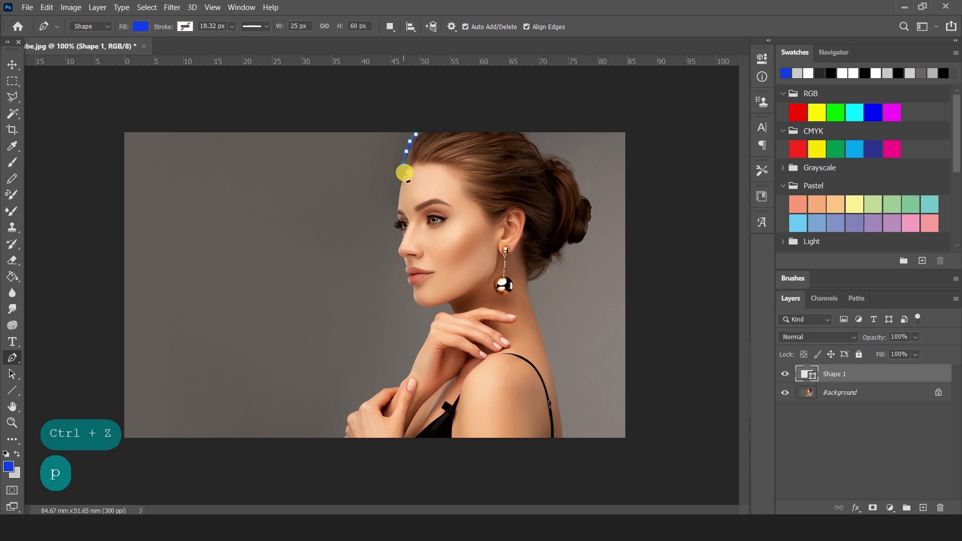
{"action": "left_click", "coordinate": [400, 183]}
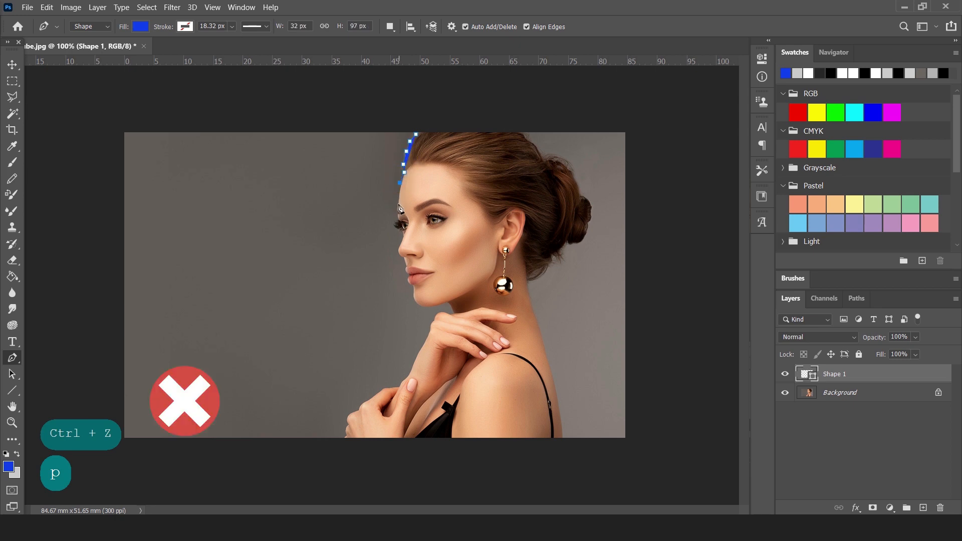
{"action": "left_click", "coordinate": [398, 206]}
{"action": "left_click", "coordinate": [398, 215]}
- Undo the whole pen-traced shape along the woman's forehead
{"action": "key", "text": "ctrl+z"}
{"action": "key", "text": "ctrl+z"}
{"action": "key", "text": "ctrl+z"}
{"action": "key", "text": "ctrl+z"}
{"action": "key", "text": "ctrl+z"}
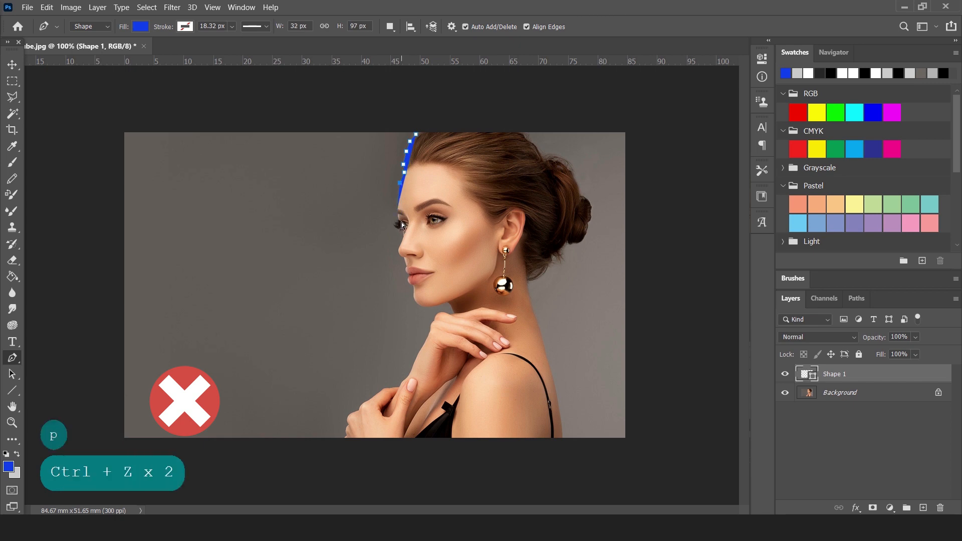
{"action": "key", "text": "ctrl+z"}
{"action": "key", "text": "ctrl+z"}
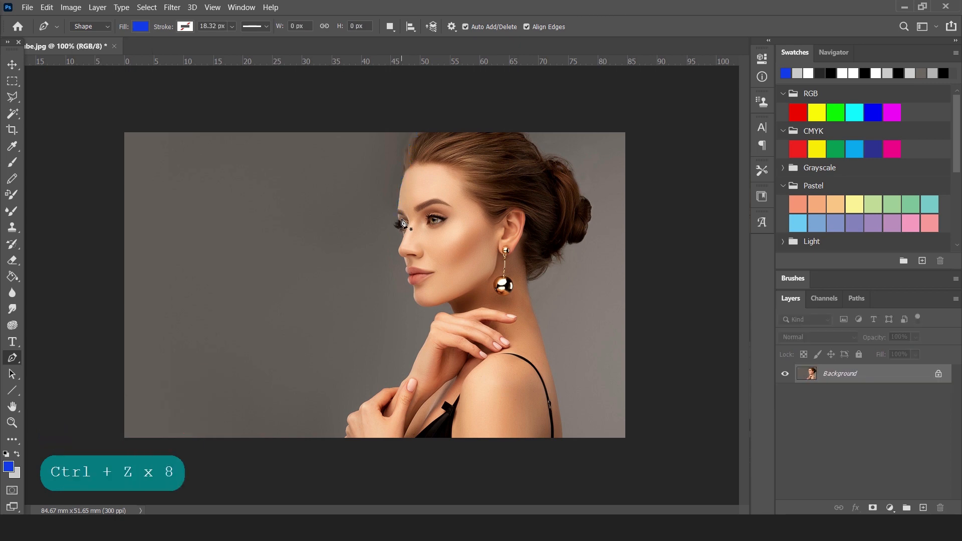
- Select the woman with the automatic Subject selection and check the selection outline up close
{"action": "left_click", "coordinate": [147, 8]}
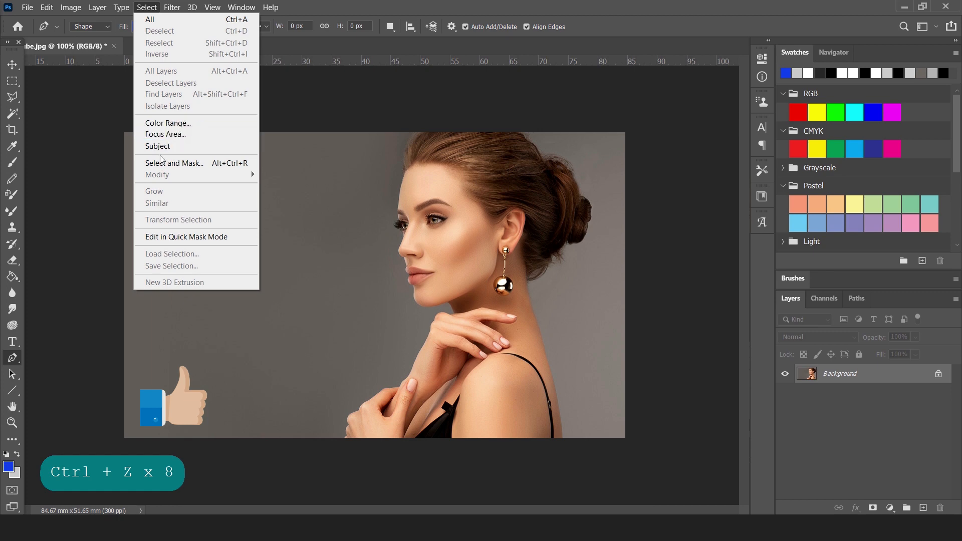
{"action": "left_click", "coordinate": [178, 149]}
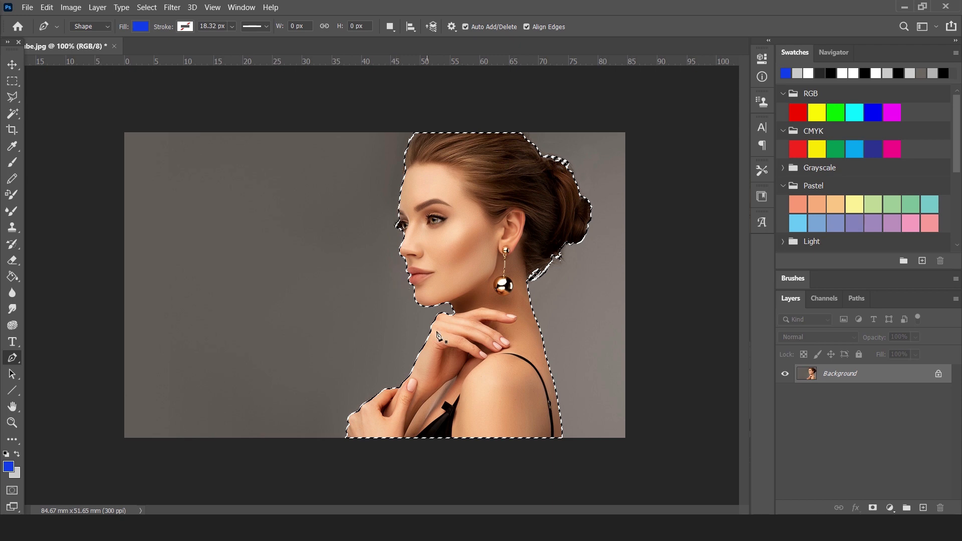
{"action": "scroll", "coordinate": [431, 351], "scroll_direction": "up", "scroll_amount": 5}
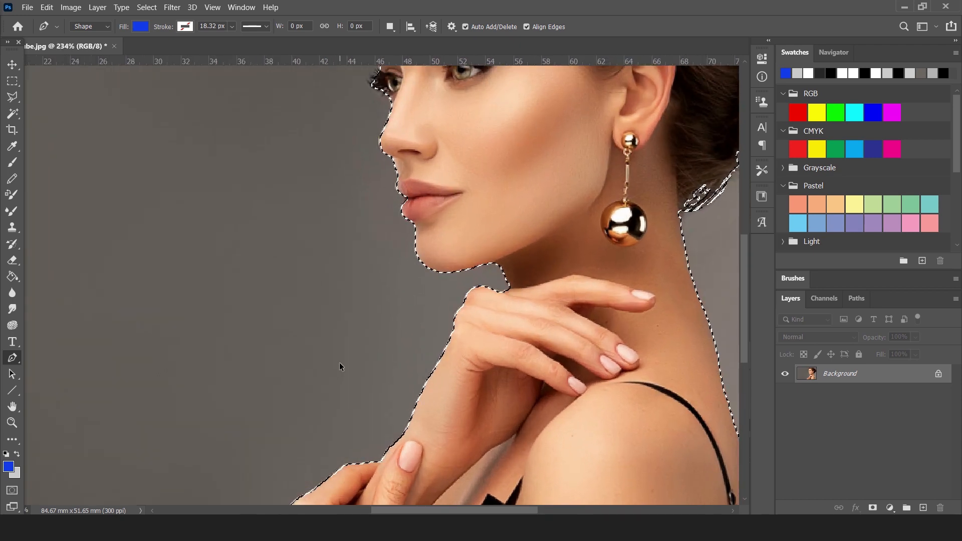
{"action": "scroll", "coordinate": [340, 366], "scroll_direction": "down", "scroll_amount": 5}
{"action": "key", "text": "ctrl+alt"}
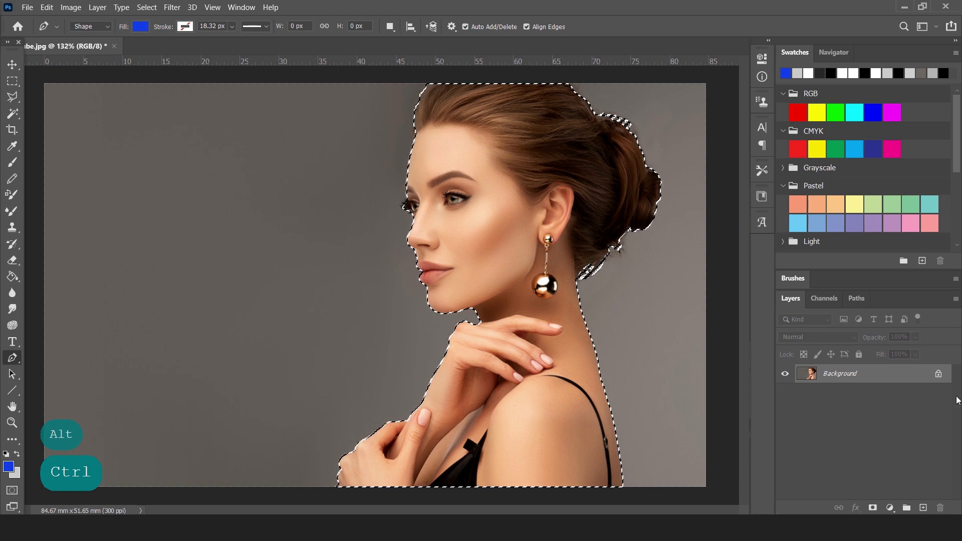
- Unlock the Background layer of the woman's photo and add an empty layer above it
{"action": "left_click", "coordinate": [938, 373]}
{"action": "left_click", "coordinate": [923, 508]}
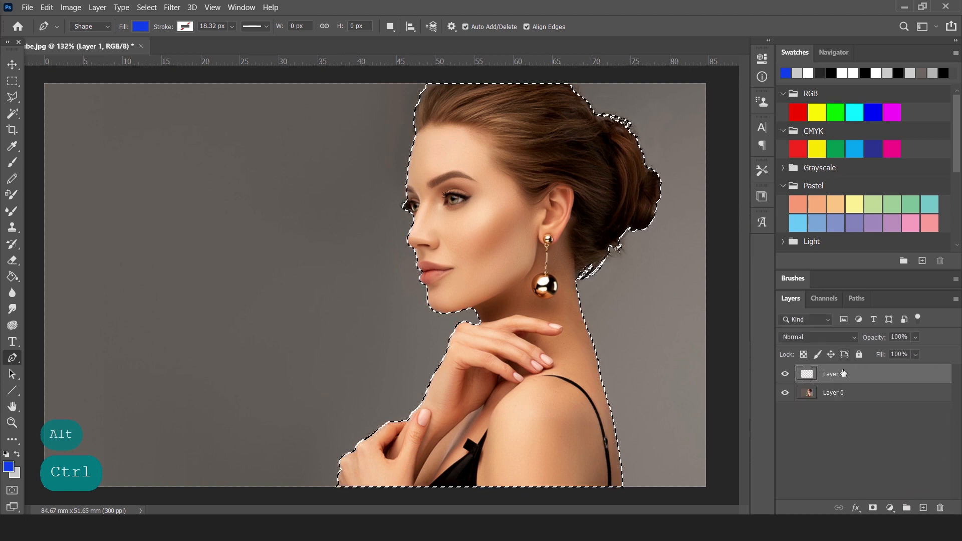
- Cut the selected woman out of Layer 0 and hide that layer
{"action": "left_click", "coordinate": [841, 393]}
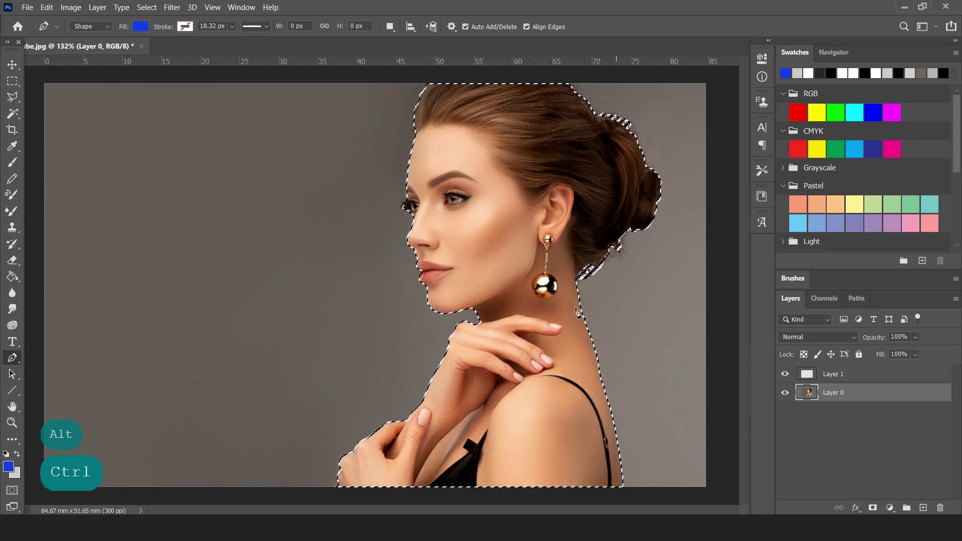
{"action": "key", "text": "ctrl+x"}
{"action": "left_click", "coordinate": [876, 377]}
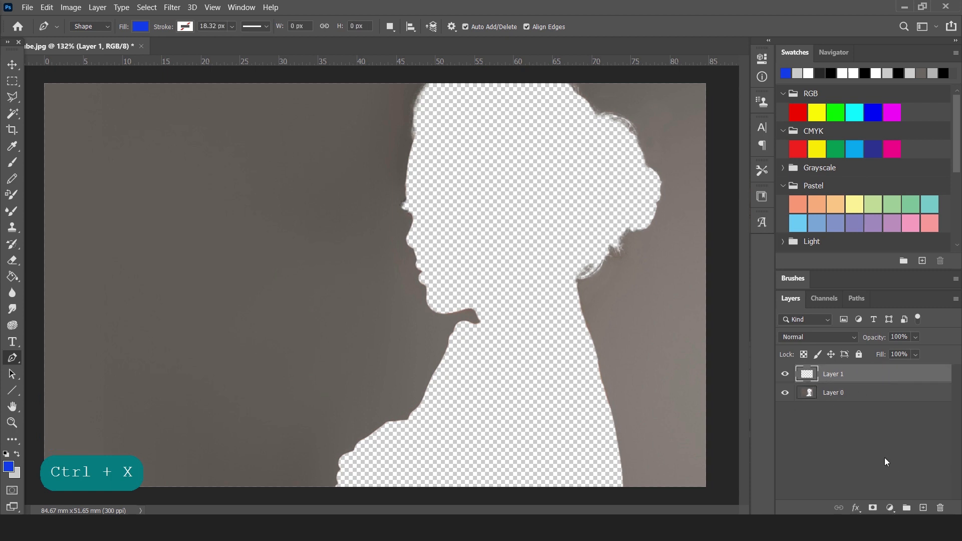
{"action": "left_click", "coordinate": [826, 396]}
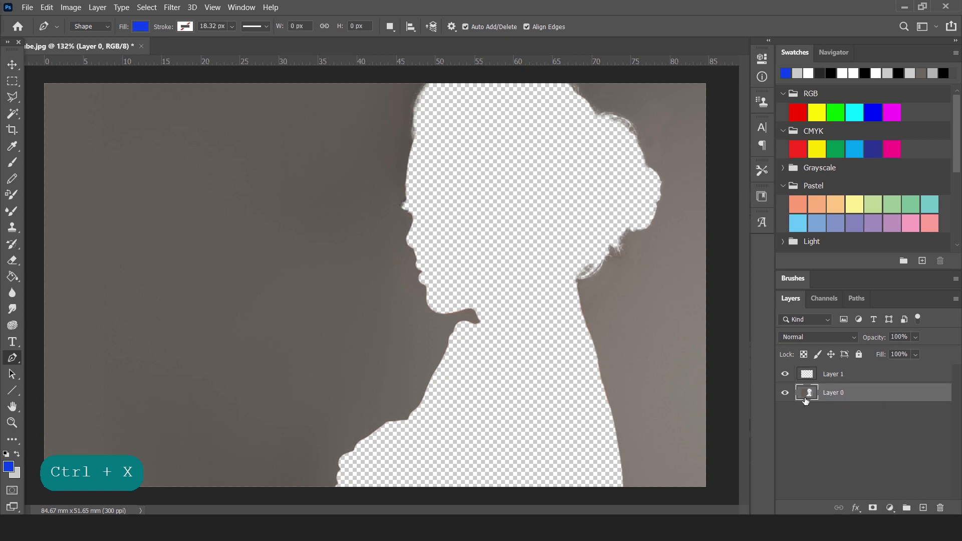
{"action": "left_click", "coordinate": [785, 393]}
- Paste the cut-out woman into Layer 1 and inspect her edges against the transparent background
{"action": "left_click", "coordinate": [847, 375]}
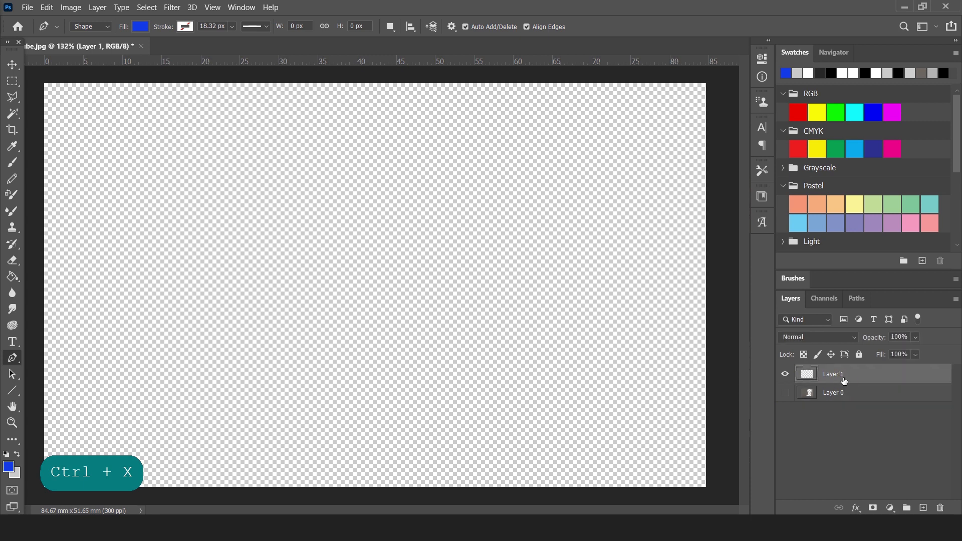
{"action": "key", "text": "ctrl+v"}
{"action": "scroll", "coordinate": [407, 287], "scroll_direction": "down", "scroll_amount": 2}
{"action": "scroll", "coordinate": [408, 289], "scroll_direction": "up", "scroll_amount": 2}
{"action": "key", "text": "alt"}
{"action": "key", "text": "ctrl"}
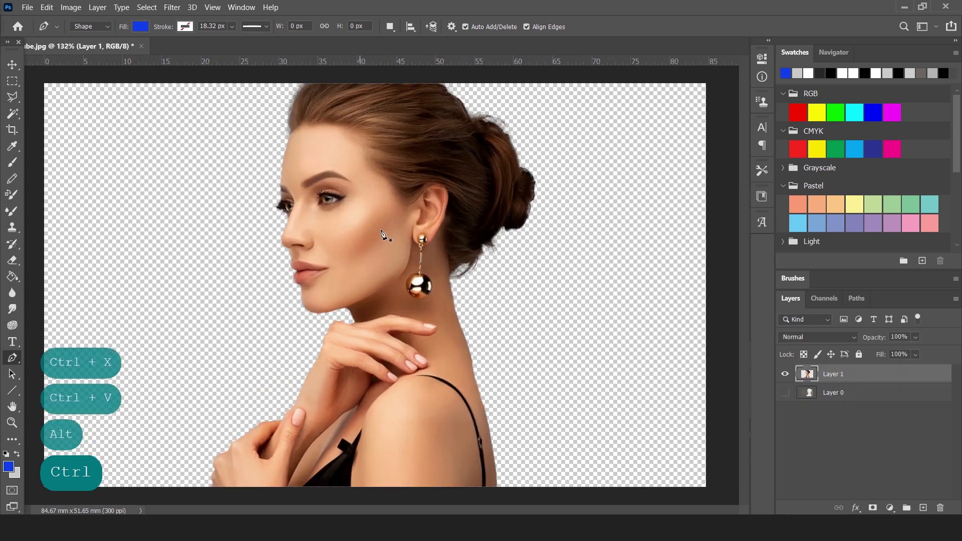
{"action": "scroll", "coordinate": [266, 306], "scroll_direction": "down", "scroll_amount": 2}
{"action": "scroll", "coordinate": [253, 307], "scroll_direction": "up", "scroll_amount": 4}
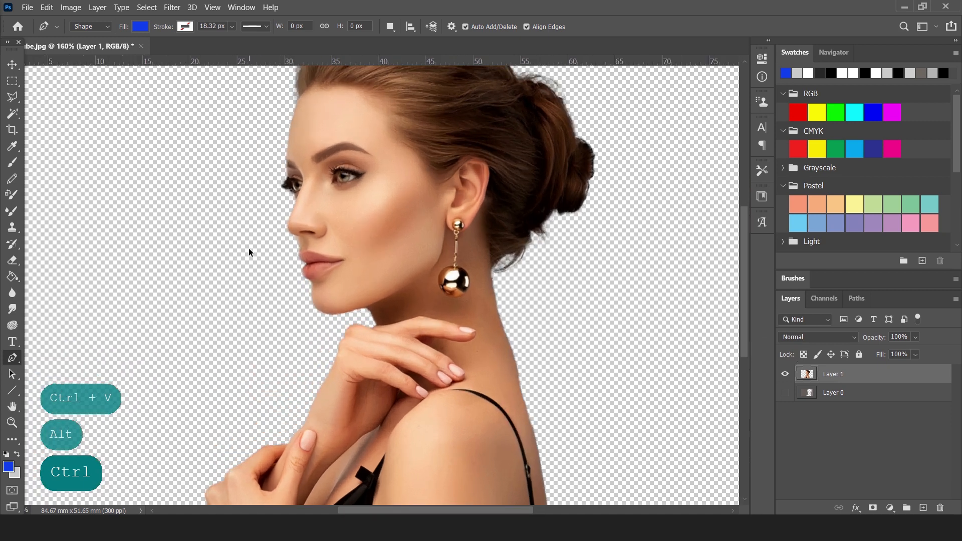
{"action": "scroll", "coordinate": [488, 177], "scroll_direction": "down", "scroll_amount": 3}
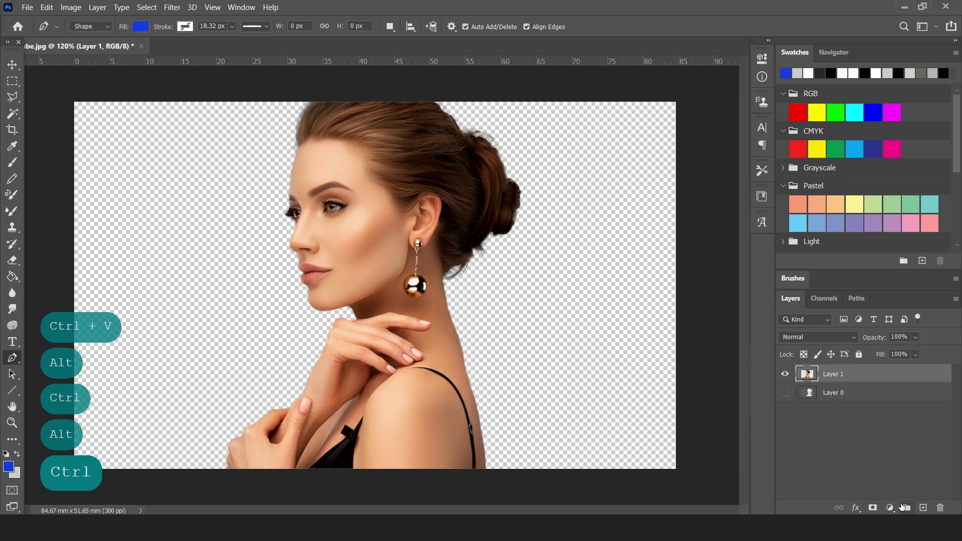
- Undo the cut-and-paste extraction back to the original locked photo without a selection
{"action": "key", "text": "ctrl+z"}
{"action": "key", "text": "ctrl+z"}
{"action": "key", "text": "ctrl+z"}
{"action": "key", "text": "ctrl+z"}
{"action": "key", "text": "ctrl+z"}
{"action": "key", "text": "ctrl+z"}
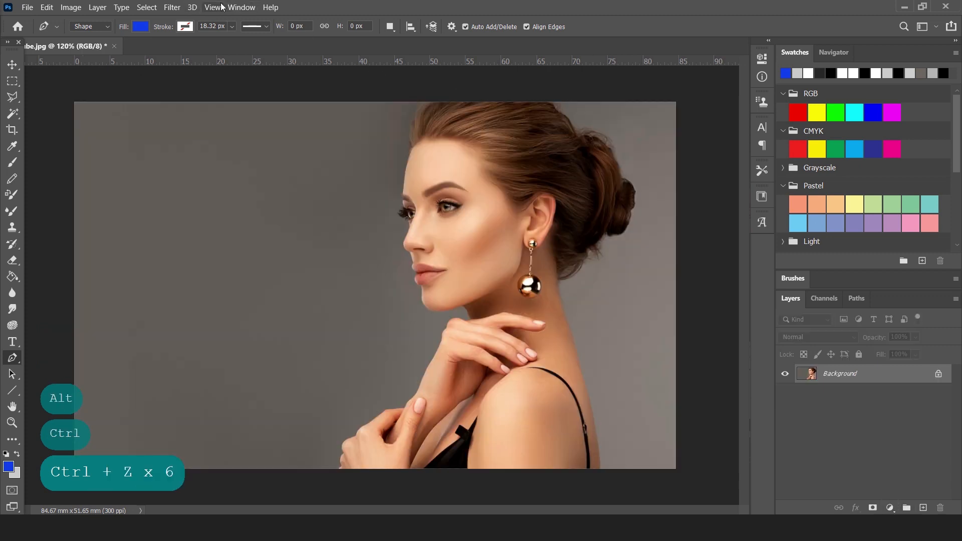
- Unlock the Background layer and apply the Remove Background quick action from its properties
{"action": "left_click", "coordinate": [238, 7]}
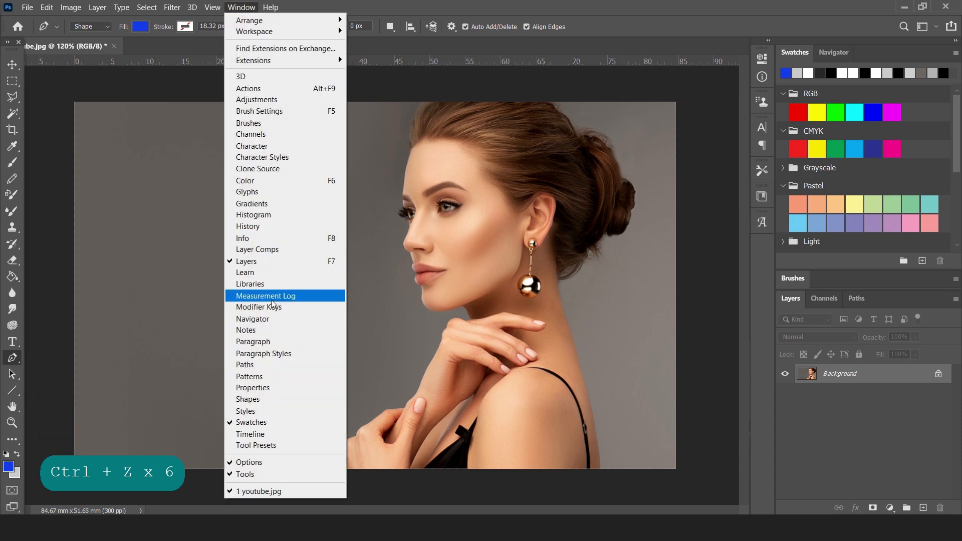
{"action": "left_click", "coordinate": [249, 387]}
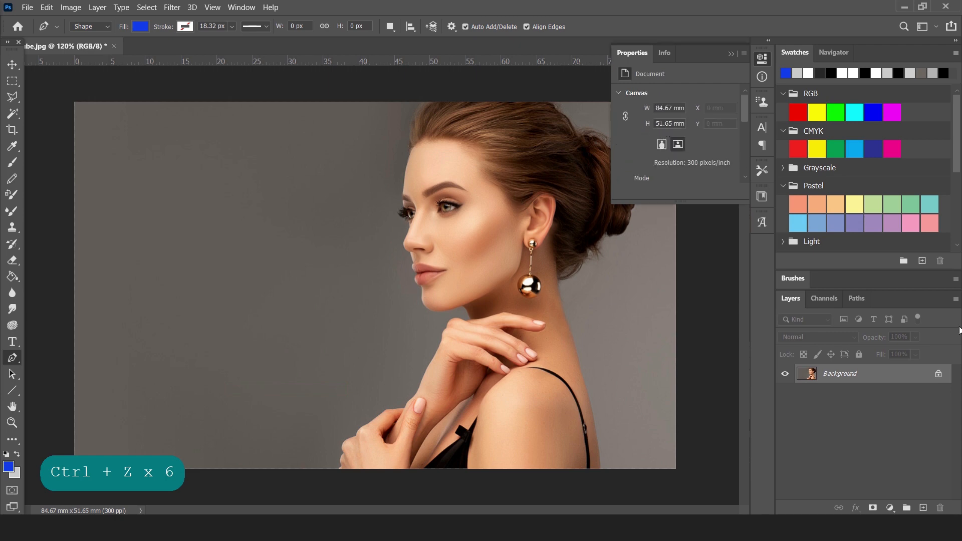
{"action": "left_click", "coordinate": [938, 374]}
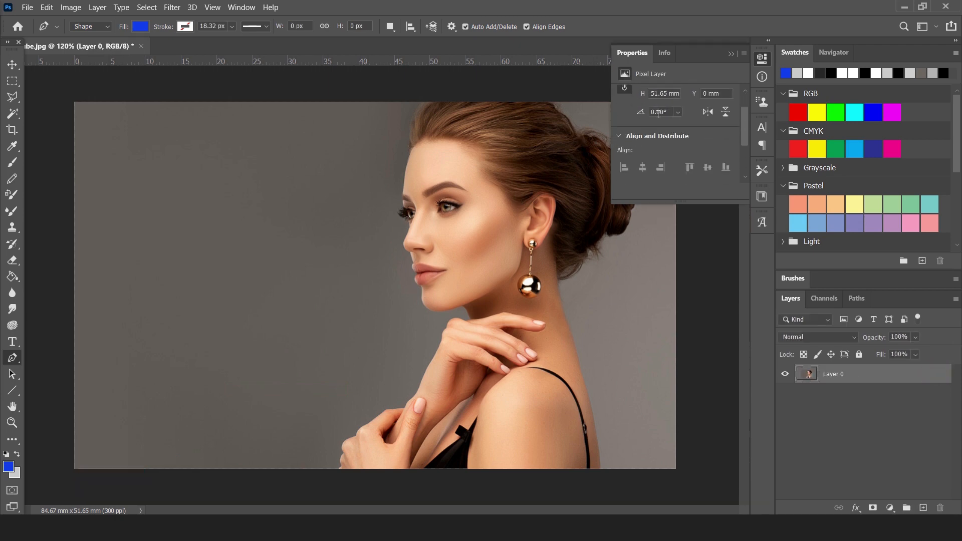
{"action": "scroll", "coordinate": [670, 146], "scroll_direction": "down", "scroll_amount": 1}
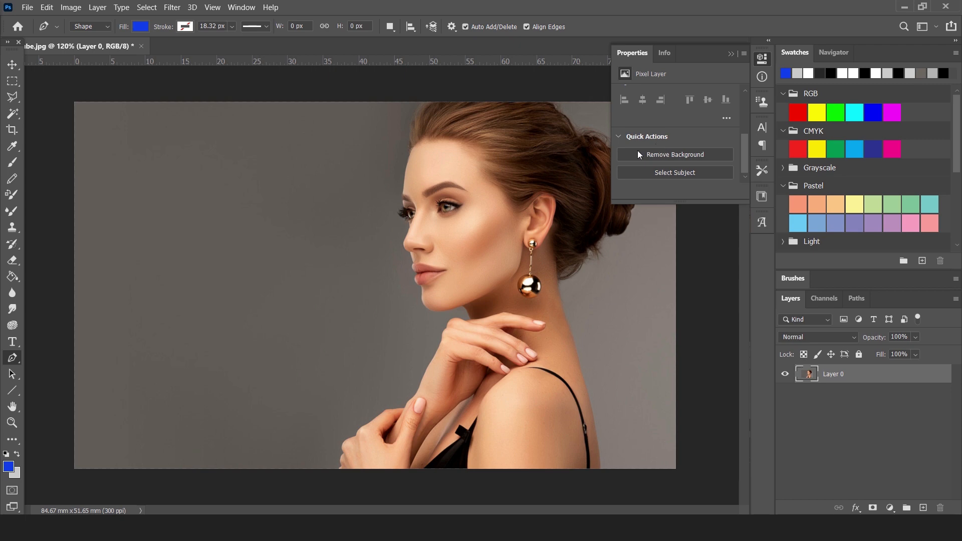
{"action": "left_click", "coordinate": [667, 156]}
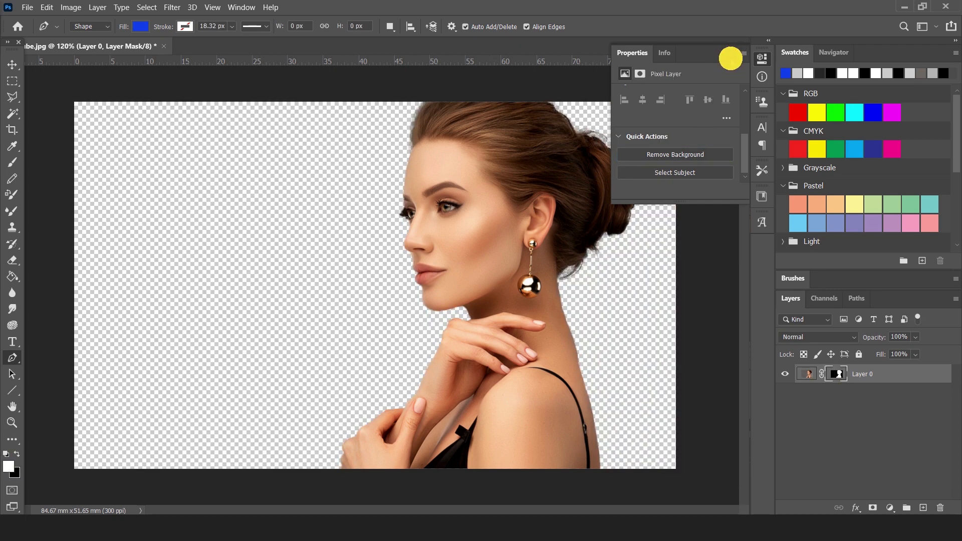
- Collapse the layer properties and examine the cutout's edges around the woman's hair, face and shoulders
{"action": "double_click", "coordinate": [729, 56]}
{"action": "scroll", "coordinate": [379, 260], "scroll_direction": "down", "scroll_amount": 1}
{"action": "scroll", "coordinate": [380, 260], "scroll_direction": "up", "scroll_amount": 3}
{"action": "scroll", "coordinate": [399, 266], "scroll_direction": "up", "scroll_amount": 2}
{"action": "scroll", "coordinate": [392, 229], "scroll_direction": "down", "scroll_amount": 4}
{"action": "scroll", "coordinate": [640, 351], "scroll_direction": "up", "scroll_amount": 3}
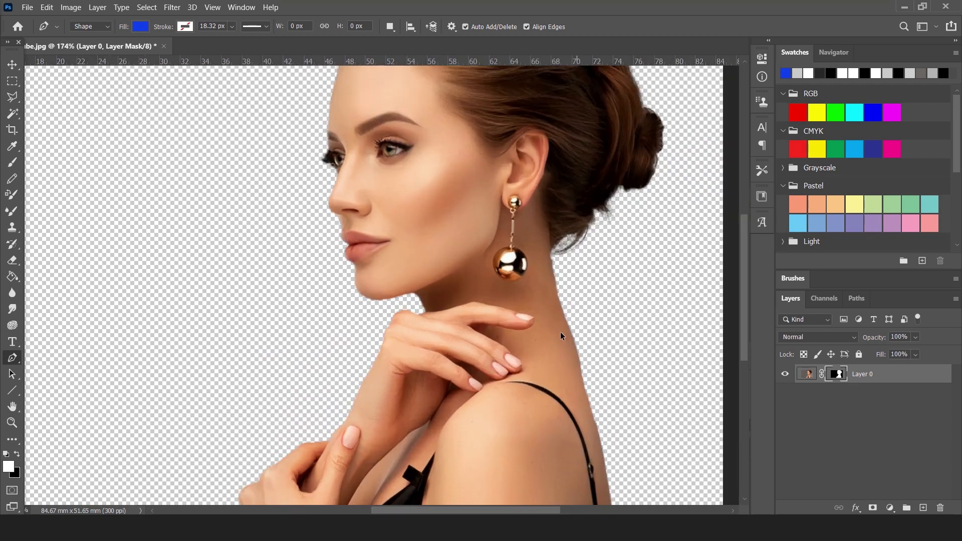
{"action": "scroll", "coordinate": [560, 333], "scroll_direction": "down", "scroll_amount": 3}
{"action": "scroll", "coordinate": [641, 359], "scroll_direction": "up", "scroll_amount": 3}
{"action": "scroll", "coordinate": [614, 312], "scroll_direction": "down", "scroll_amount": 1}
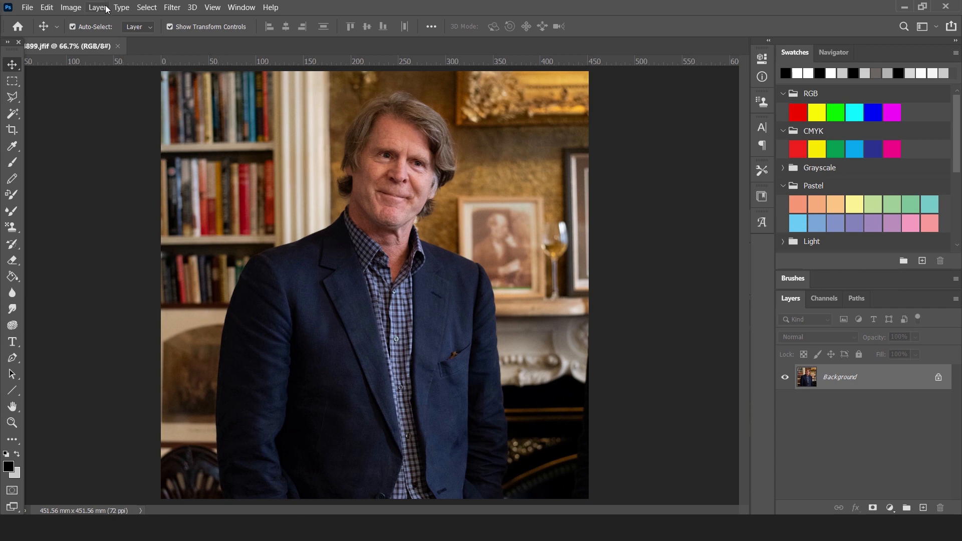
- Select the man in the portrait with the automatic Subject selection
{"action": "left_click", "coordinate": [141, 7]}
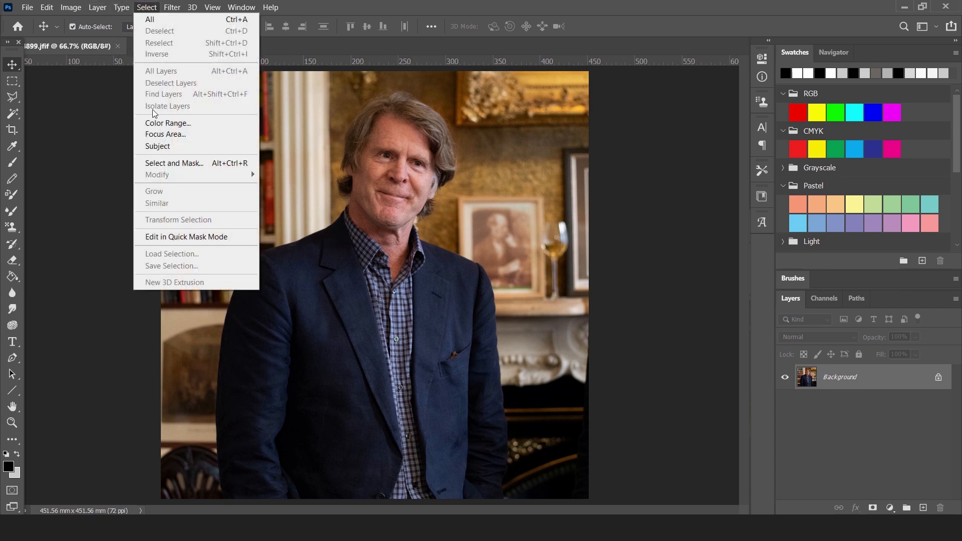
{"action": "left_click", "coordinate": [168, 145]}
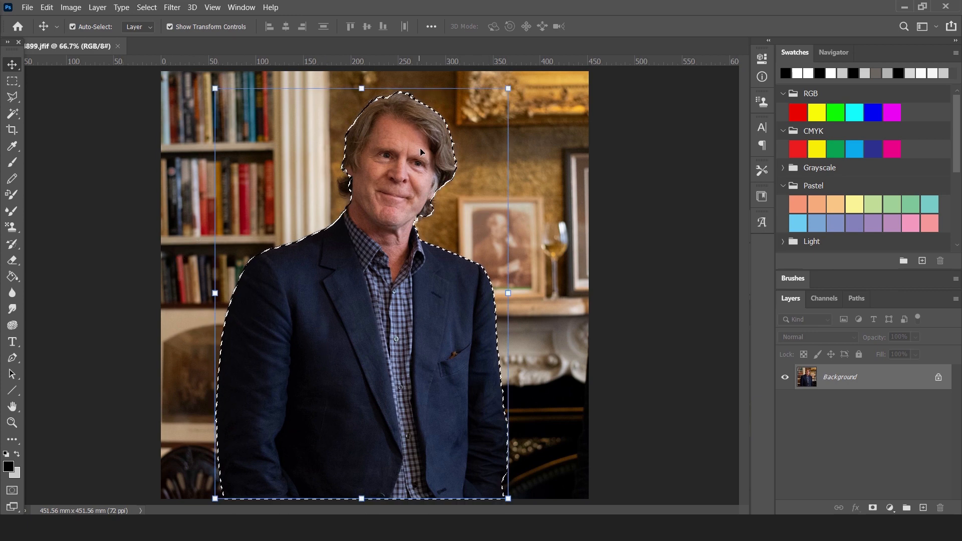
{"action": "scroll", "coordinate": [360, 194], "scroll_direction": "up", "scroll_amount": 1}
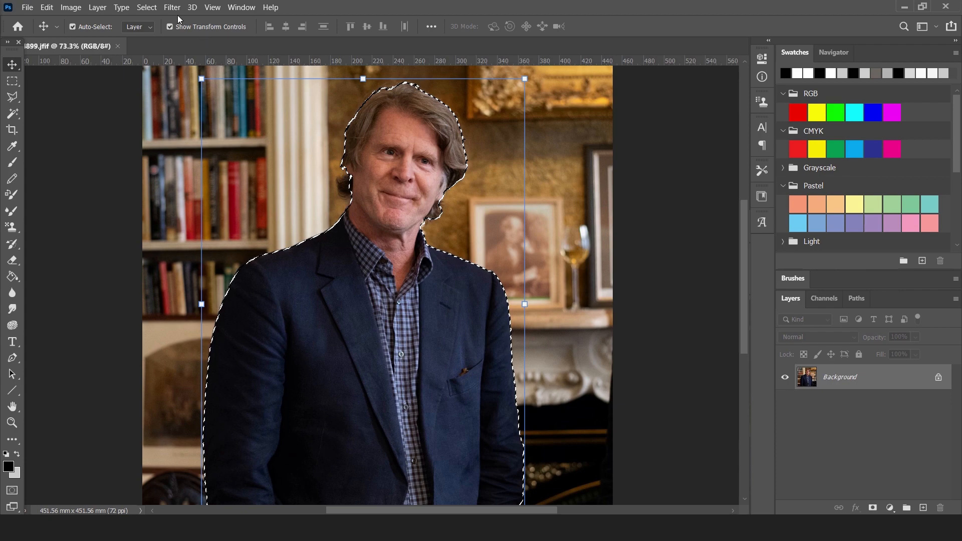
- Refine the selection in Select and Mask by adding the missed hair beside the man's neck, and apply it
{"action": "left_click", "coordinate": [147, 7]}
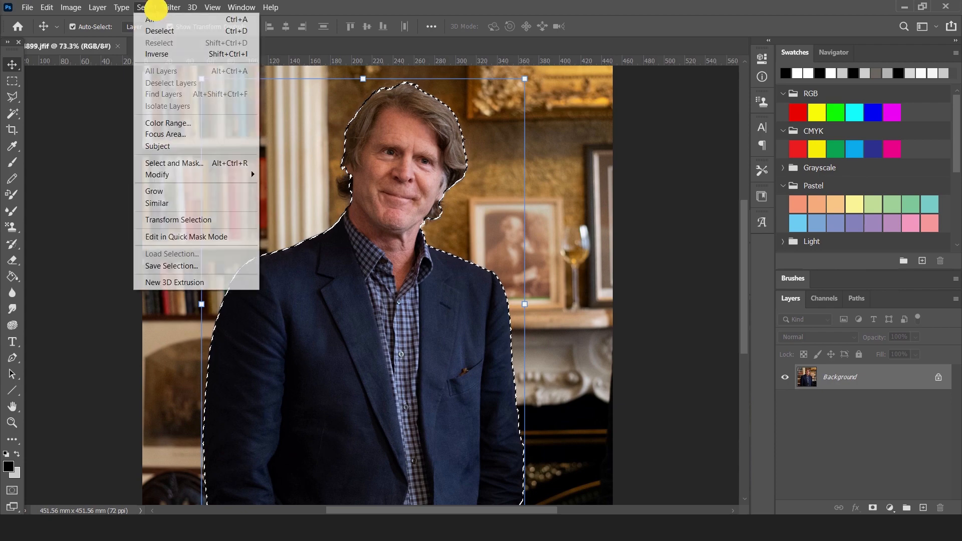
{"action": "left_click", "coordinate": [193, 167]}
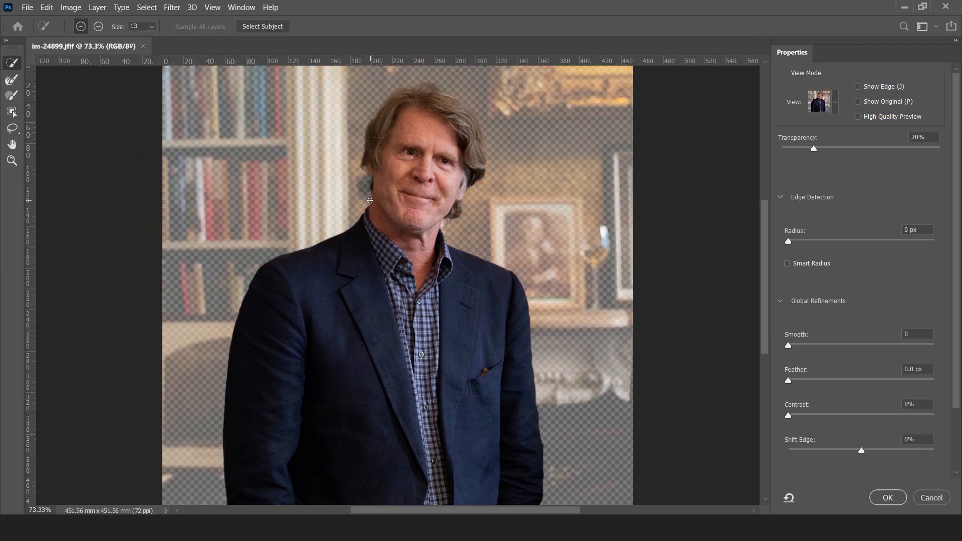
{"action": "left_click", "coordinate": [373, 186]}
{"action": "left_click", "coordinate": [888, 497]}
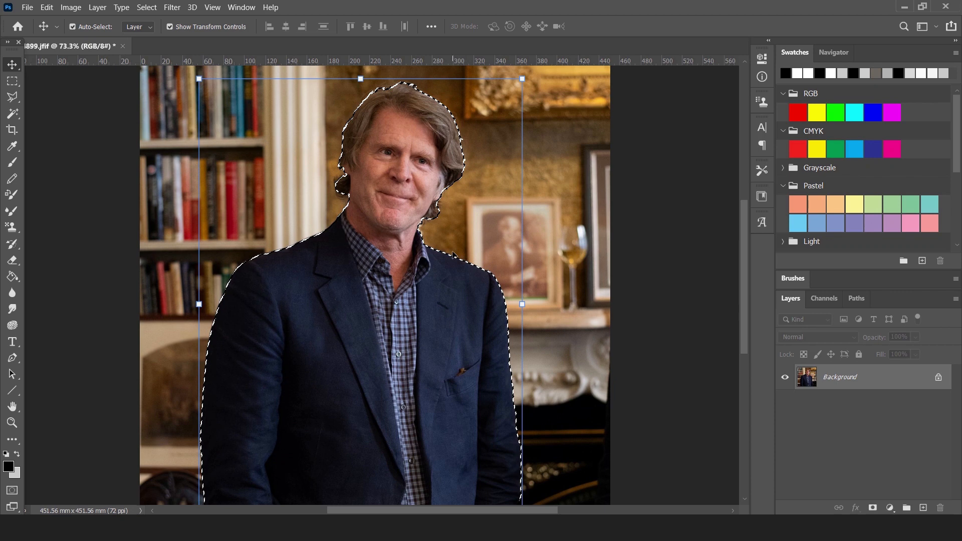
- Unlock the man's Background layer and add an empty layer above it
{"action": "left_click", "coordinate": [936, 376]}
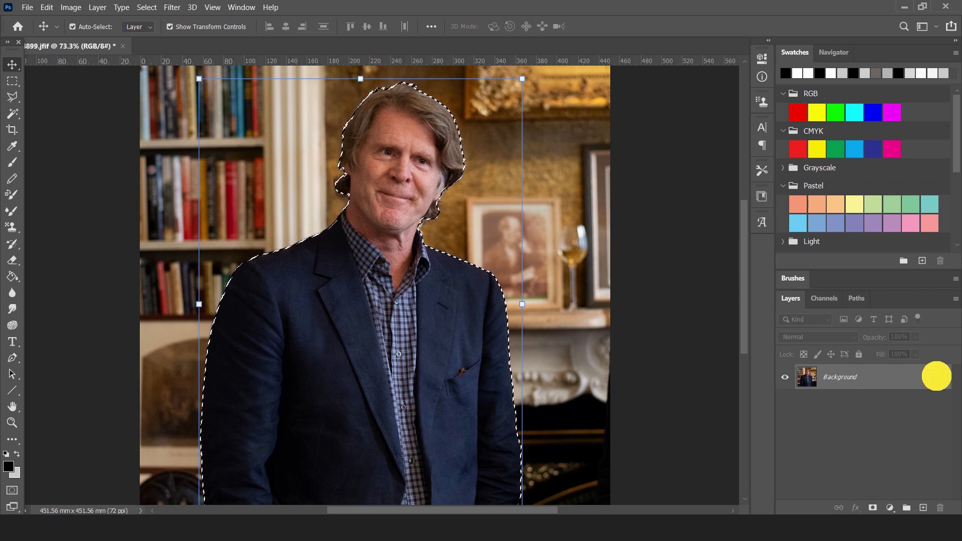
{"action": "left_click", "coordinate": [924, 507]}
- Cut the selected man out of Layer 0
{"action": "left_click", "coordinate": [852, 401]}
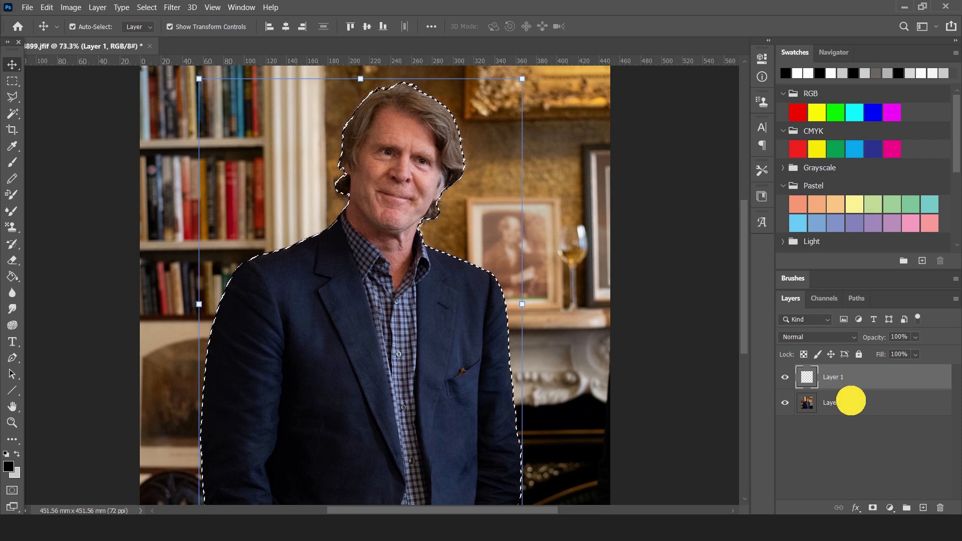
{"action": "key", "text": "ctrl+x"}
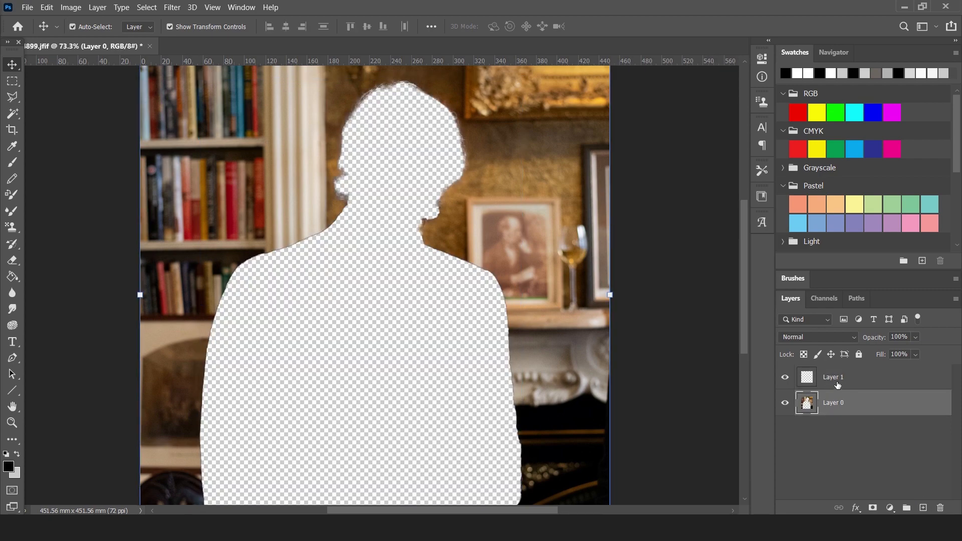
- Paste the cut-out man onto the empty Layer 1 and hide Layer 0
{"action": "left_click", "coordinate": [845, 376]}
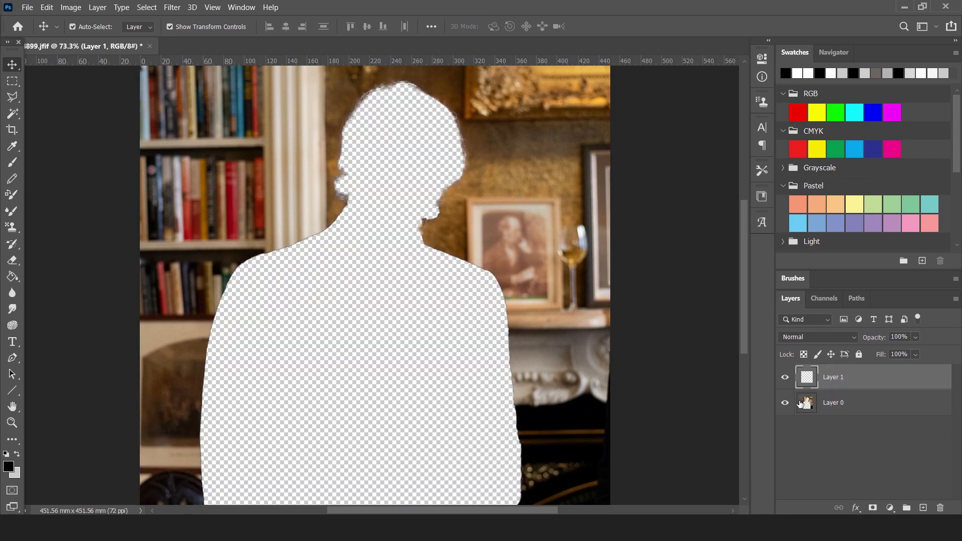
{"action": "left_click", "coordinate": [785, 402]}
{"action": "key", "text": "ctrl+v"}
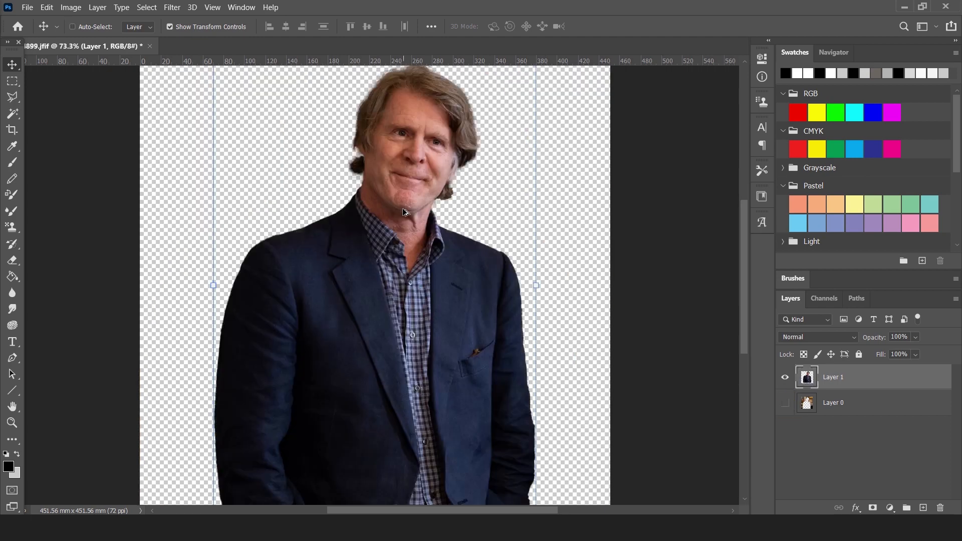
{"action": "scroll", "coordinate": [404, 210], "scroll_direction": "up", "scroll_amount": 1}
{"action": "scroll", "coordinate": [403, 209], "scroll_direction": "down", "scroll_amount": 2}
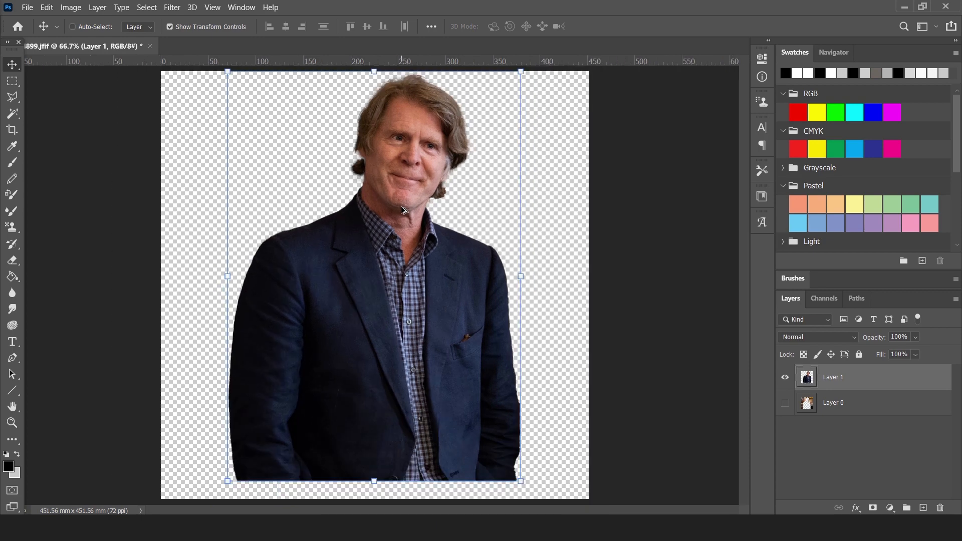
{"action": "scroll", "coordinate": [436, 85], "scroll_direction": "up", "scroll_amount": 2}
{"action": "scroll", "coordinate": [435, 84], "scroll_direction": "down", "scroll_amount": 2}
- Add a white-filled layer between Layer 1 and Layer 0, and check the man's hair and jacket edges against it
{"action": "left_click", "coordinate": [47, 7]}
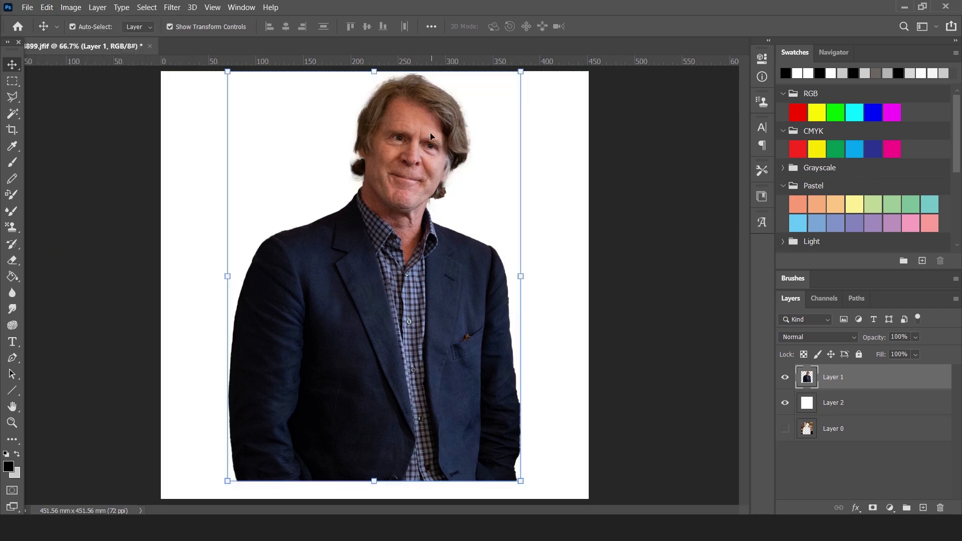
{"action": "scroll", "coordinate": [391, 79], "scroll_direction": "up", "scroll_amount": 7}
{"action": "scroll", "coordinate": [393, 84], "scroll_direction": "down", "scroll_amount": 4}
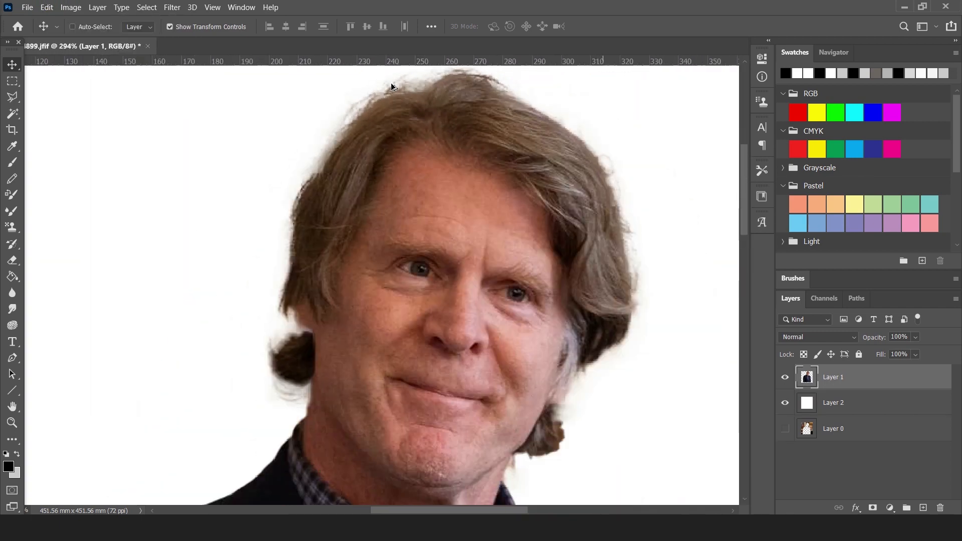
{"action": "scroll", "coordinate": [391, 89], "scroll_direction": "down", "scroll_amount": 5}
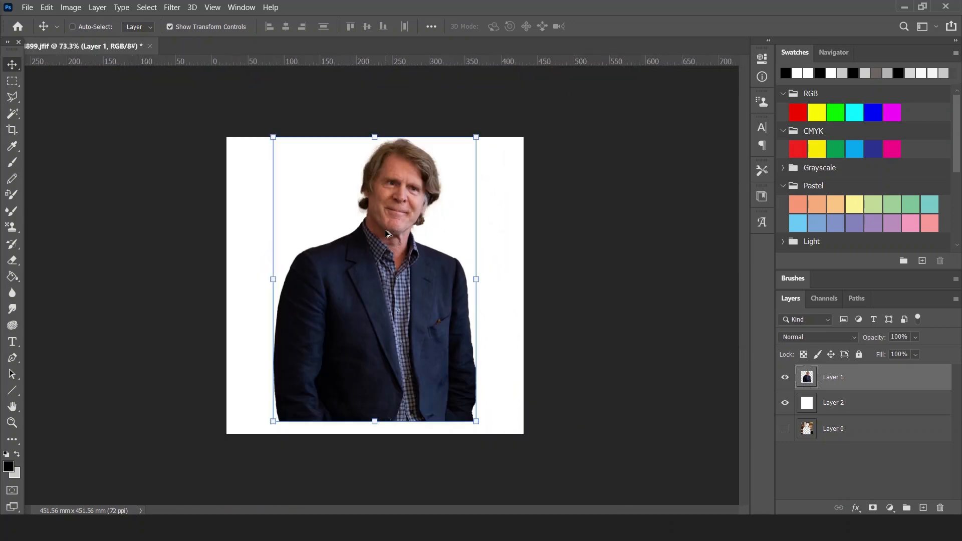
{"action": "scroll", "coordinate": [524, 415], "scroll_direction": "up", "scroll_amount": 1}
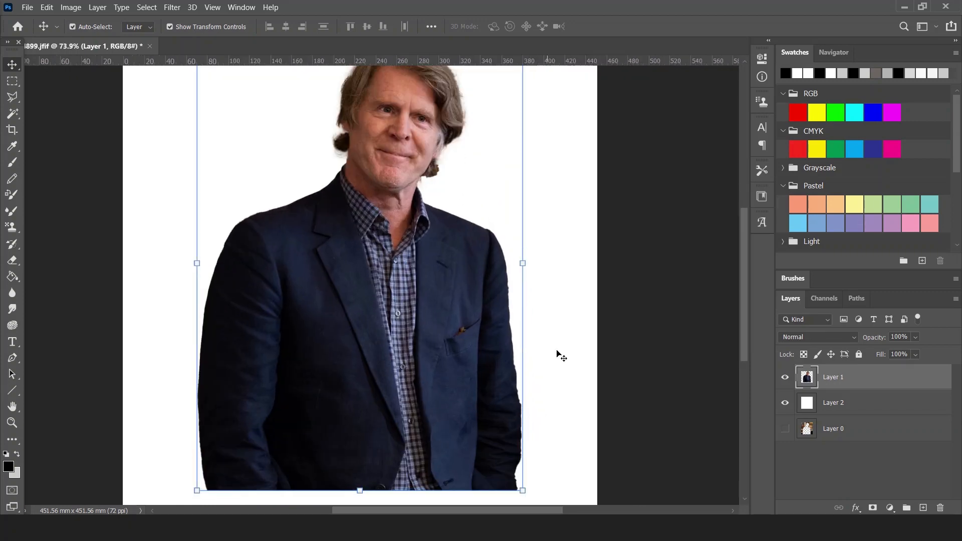
{"action": "scroll", "coordinate": [476, 307], "scroll_direction": "down", "scroll_amount": 1}
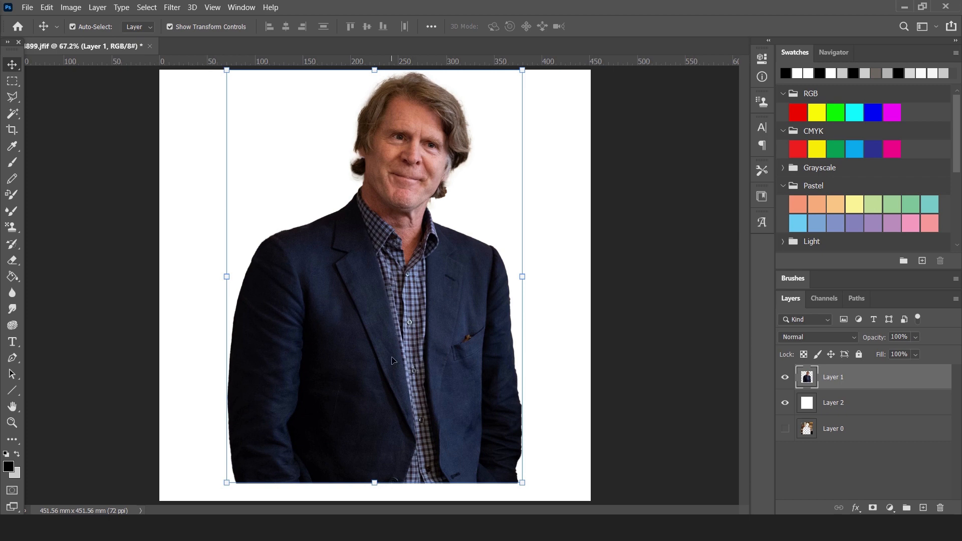